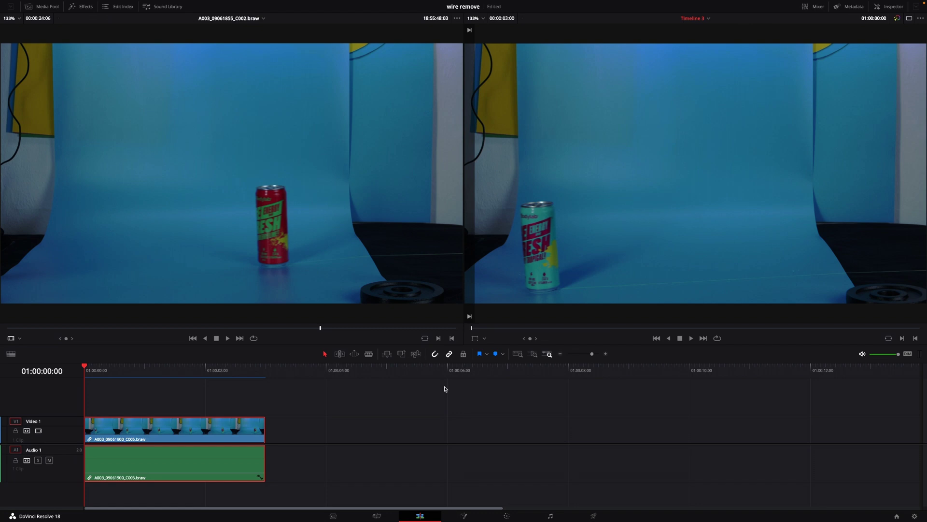
- Review the can clip's motion, then convert the V1 clip into Fusion Clip 1
key(space)
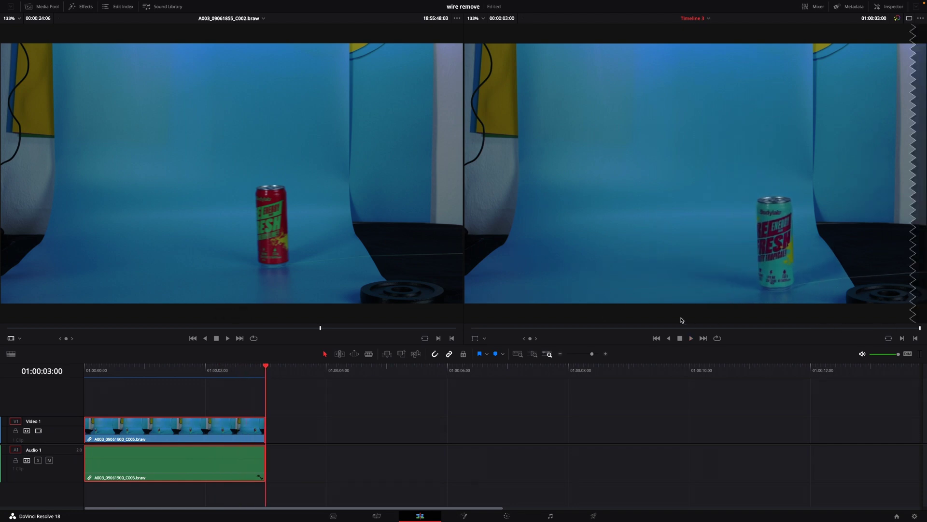
drag(267, 371, 79, 402)
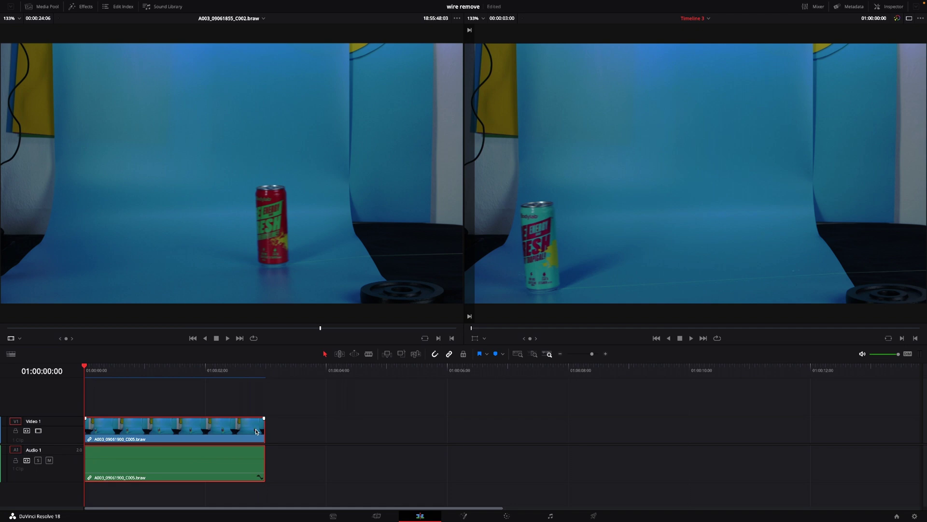
right_click(256, 431)
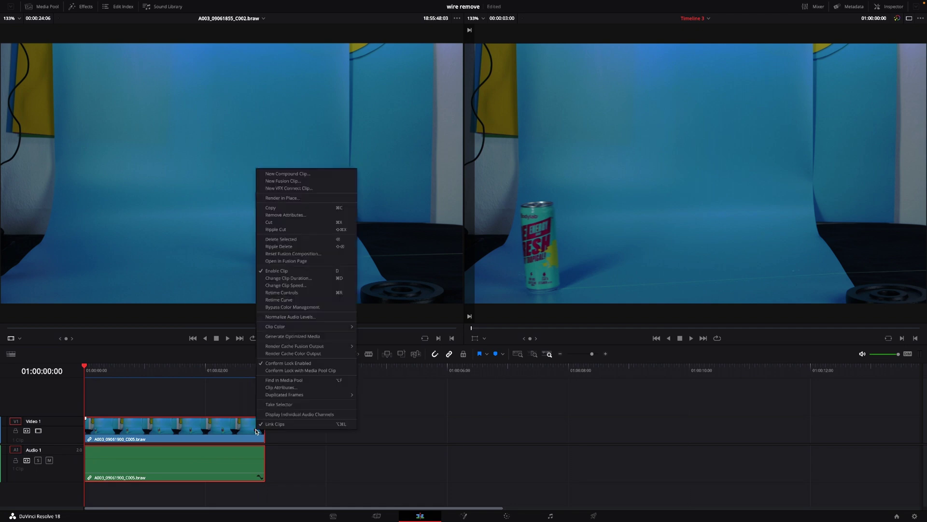
click(279, 182)
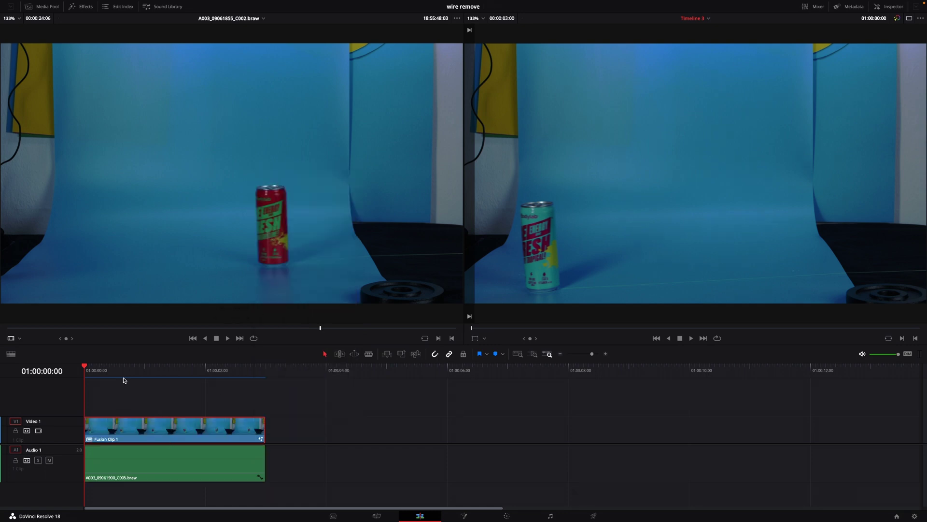
- On the Fusion page, insert a Paint node between MediaIn1 and MediaOut1
click(464, 516)
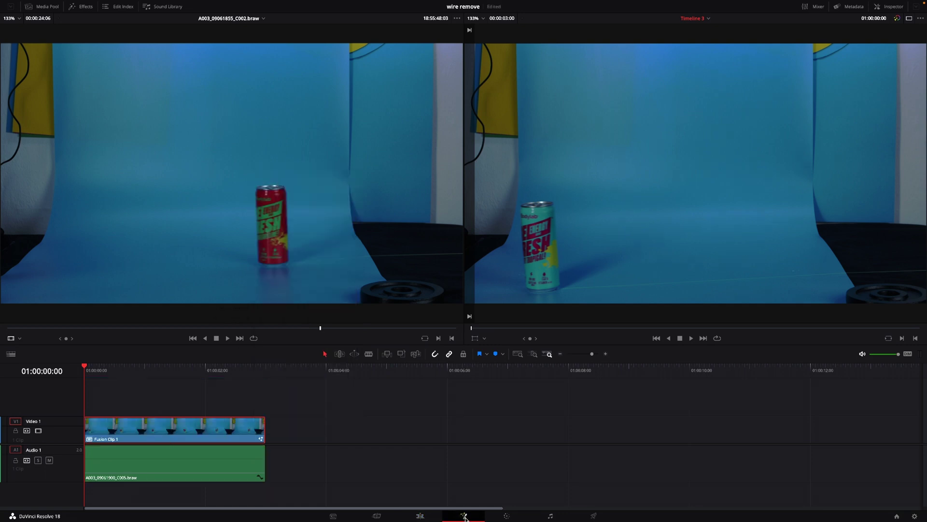
drag(355, 404, 451, 402)
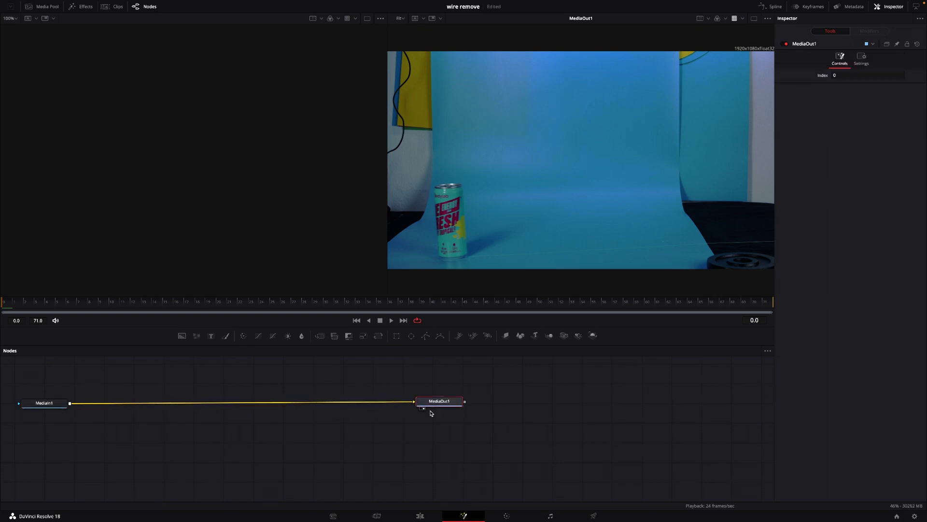
drag(52, 407, 116, 417)
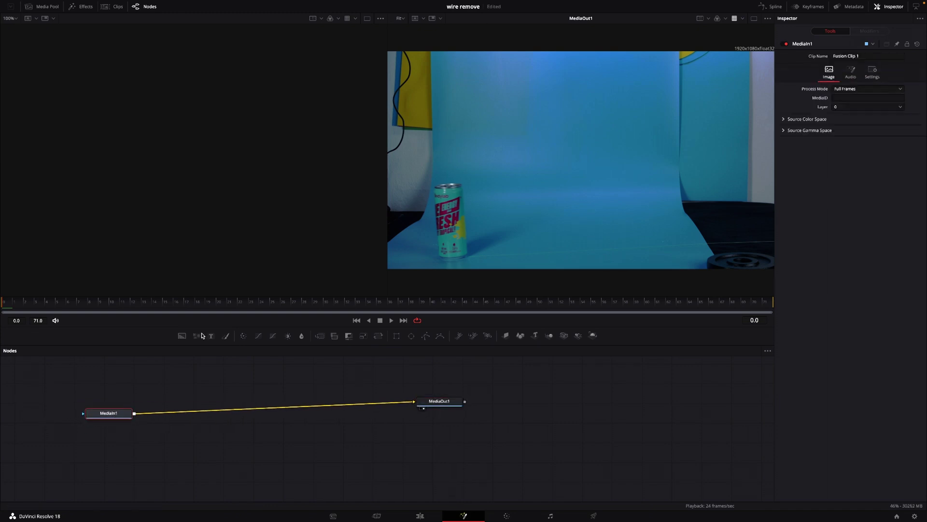
mouse_move(226, 335)
mouse_down()
mouse_move(292, 377)
mouse_move(235, 409)
mouse_up()
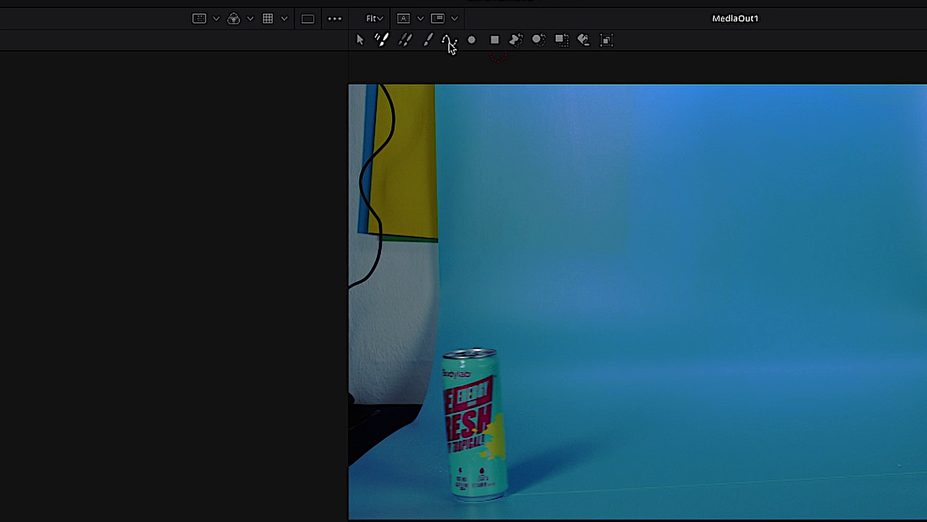
- Start a Polyline Stroke with its first point at the can's base
click(449, 42)
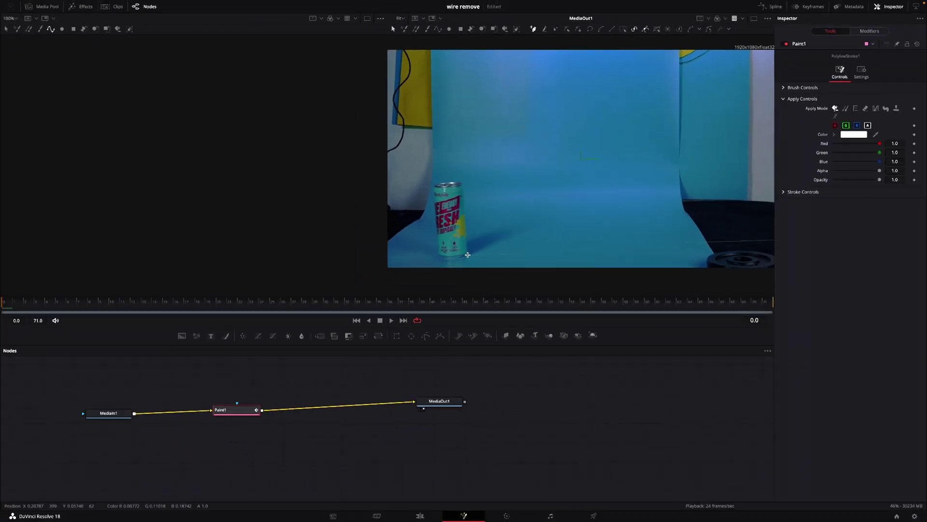
scroll(468, 255, up, 5)
click(457, 254)
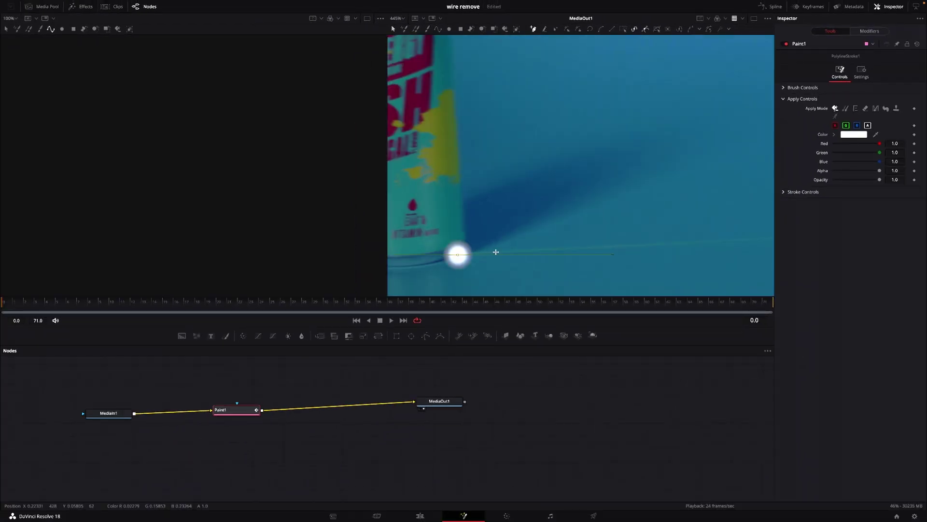
scroll(597, 240, down, 6)
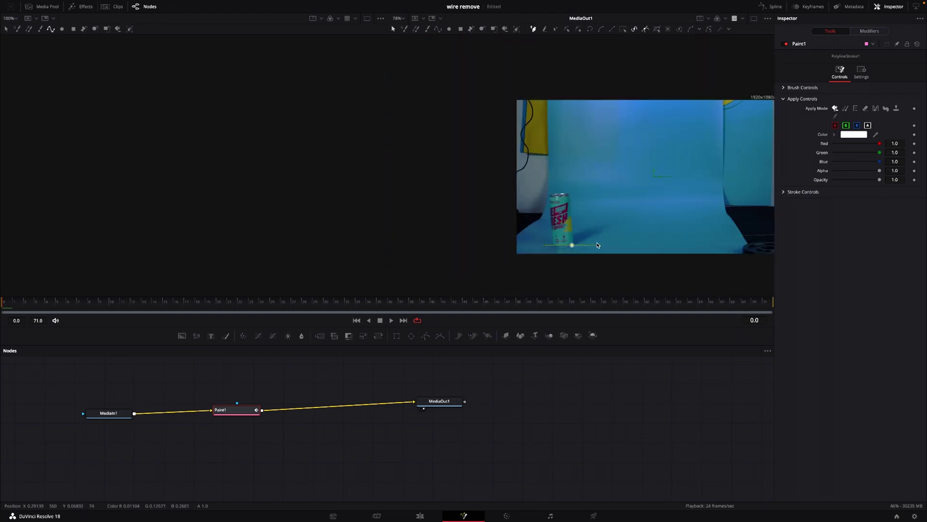
- End the stroke at the wire's right end, set it to Wire Removal, and reduce brush Size to 0.0157
click(748, 236)
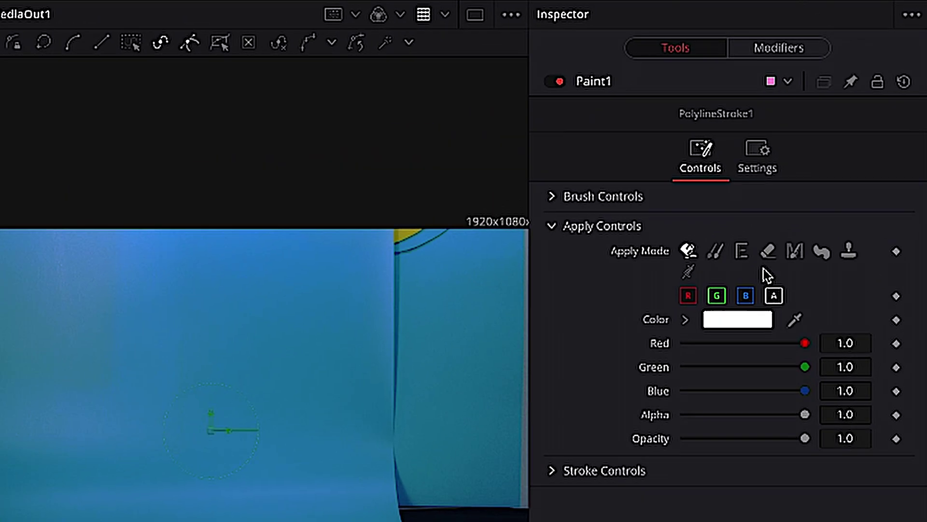
click(690, 278)
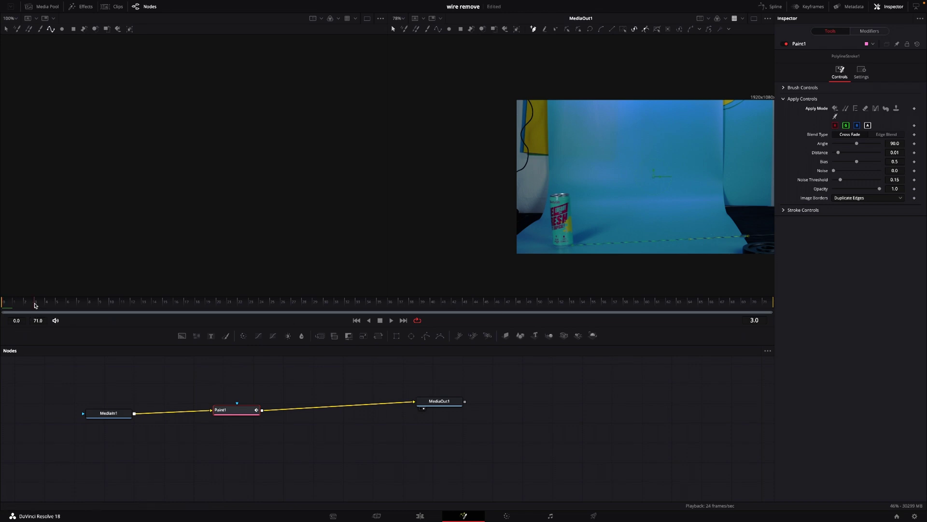
drag(35, 305, 7, 308)
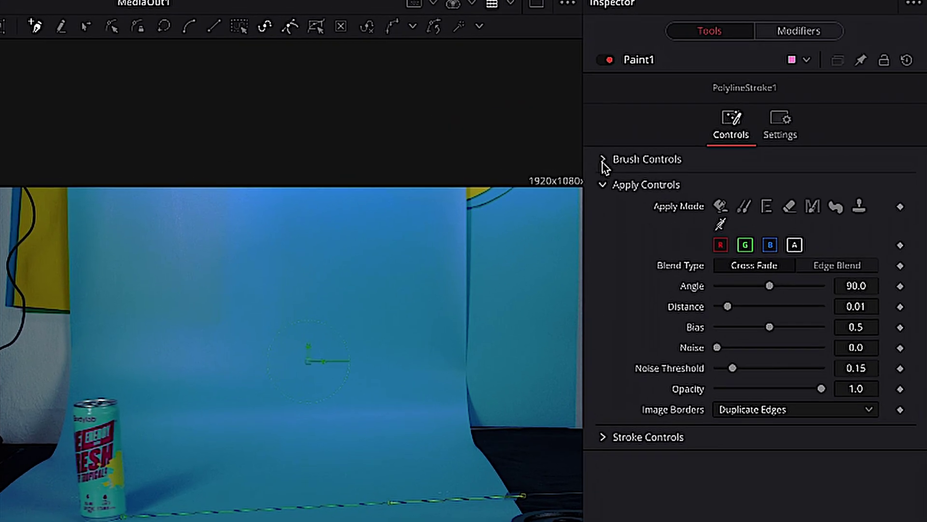
click(784, 88)
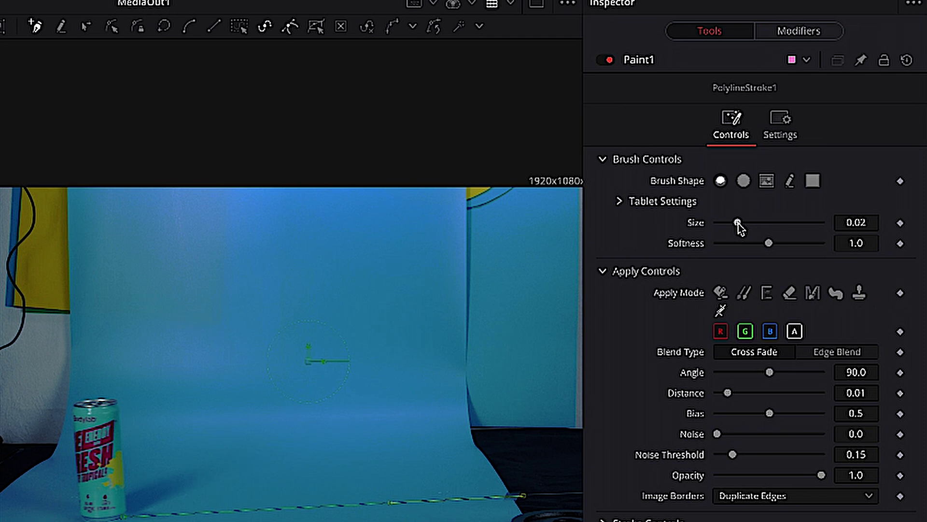
mouse_move(739, 227)
mouse_down()
mouse_move(729, 227)
mouse_move(771, 234)
mouse_move(737, 236)
mouse_up()
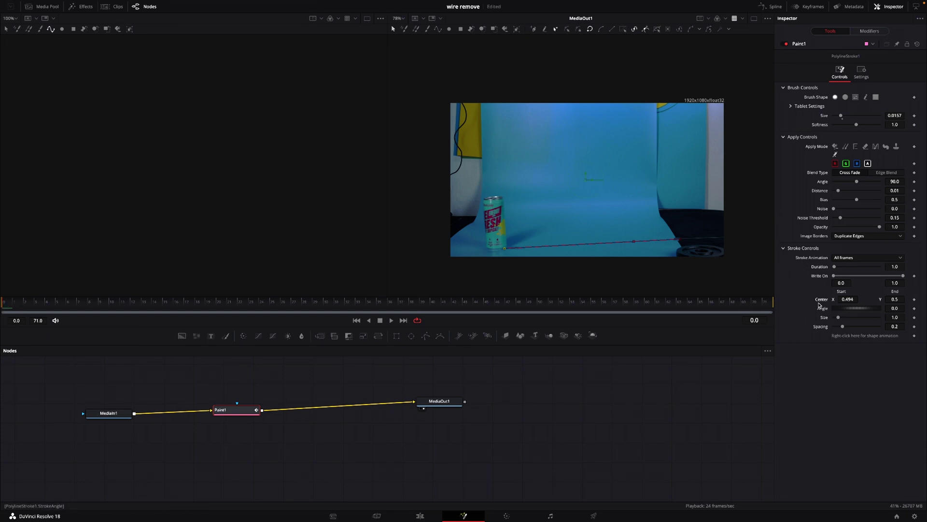
- Keyframe the stroke Center, moving it to 0.658, 0.516 at frame 24 and X 0.745 at frame 36
click(914, 300)
drag(20, 309, 46, 308)
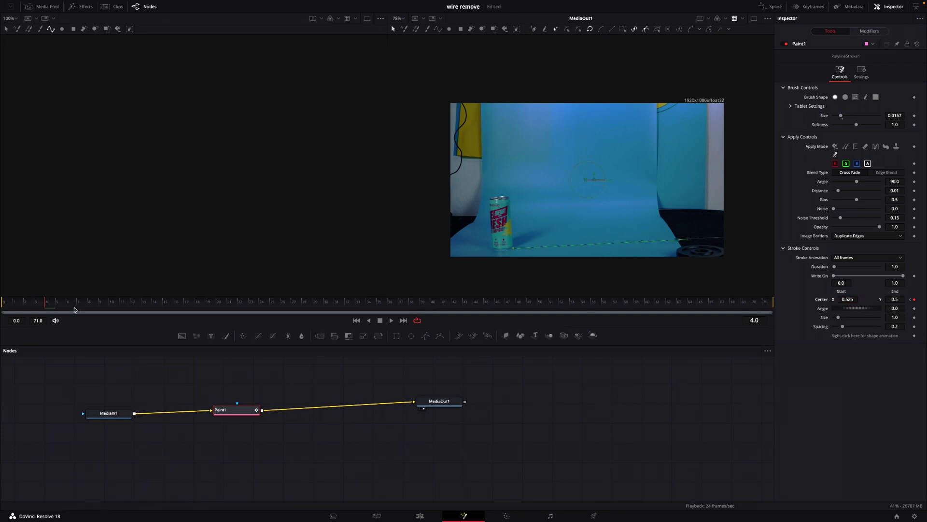
key(space)
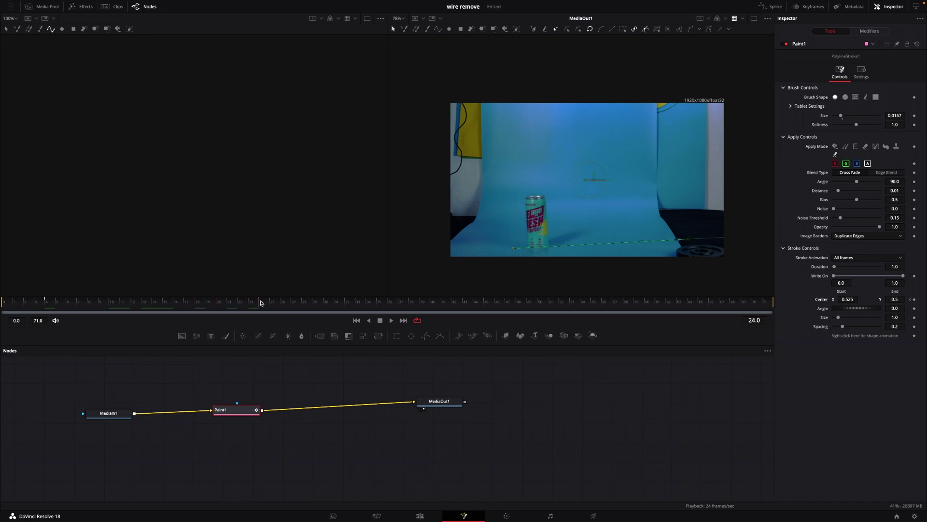
drag(848, 299, 865, 299)
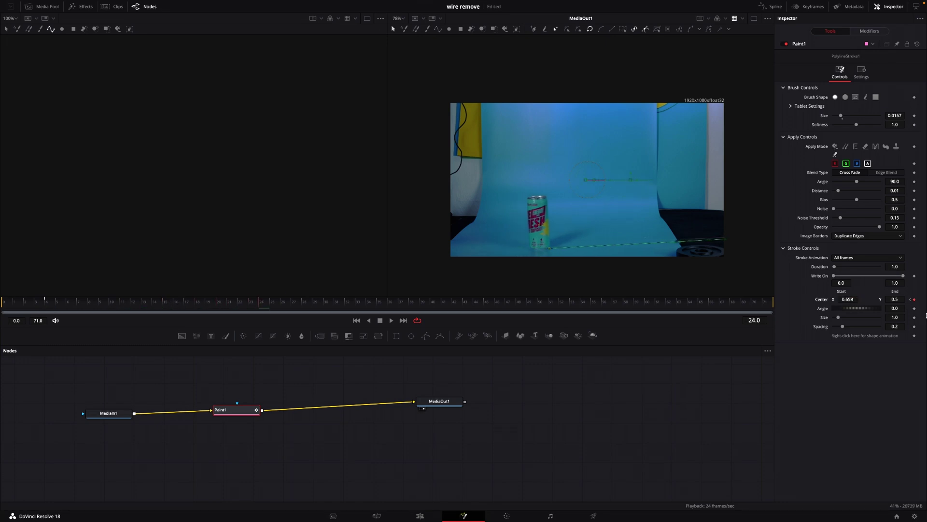
drag(895, 299, 897, 299)
key(space)
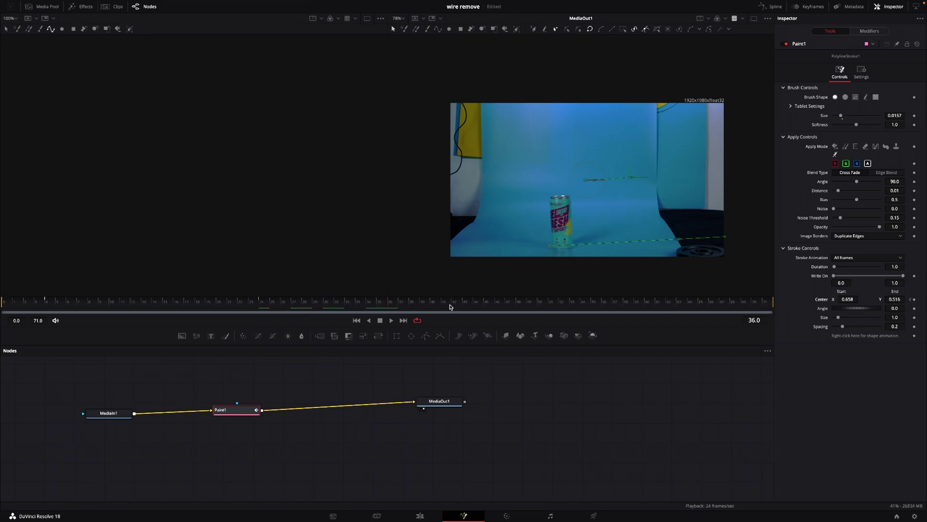
mouse_move(845, 299)
mouse_down()
mouse_move(865, 299)
mouse_move(846, 299)
mouse_up()
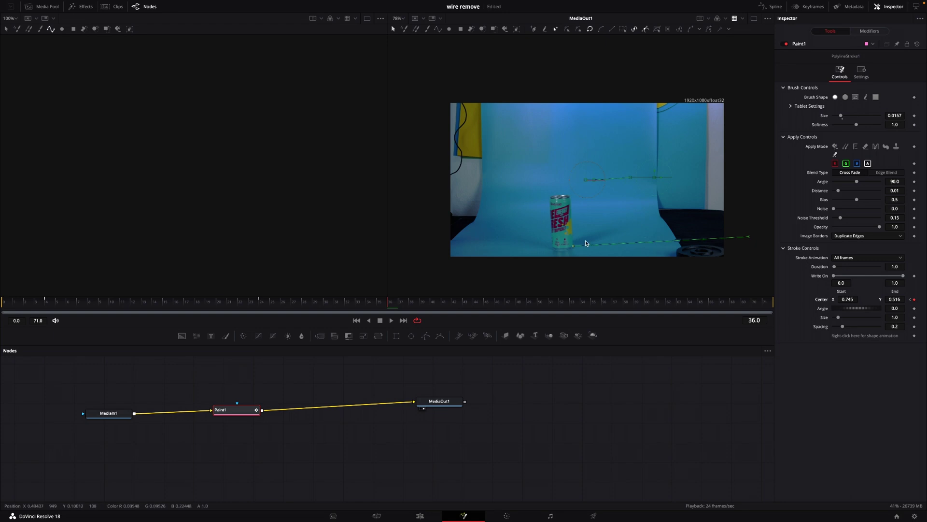
- Set the wire-removal brush Size to 0.0173, sampling Distance to 0.01 and Angle to about 80
scroll(587, 242, up, 1)
scroll(590, 245, down, 3)
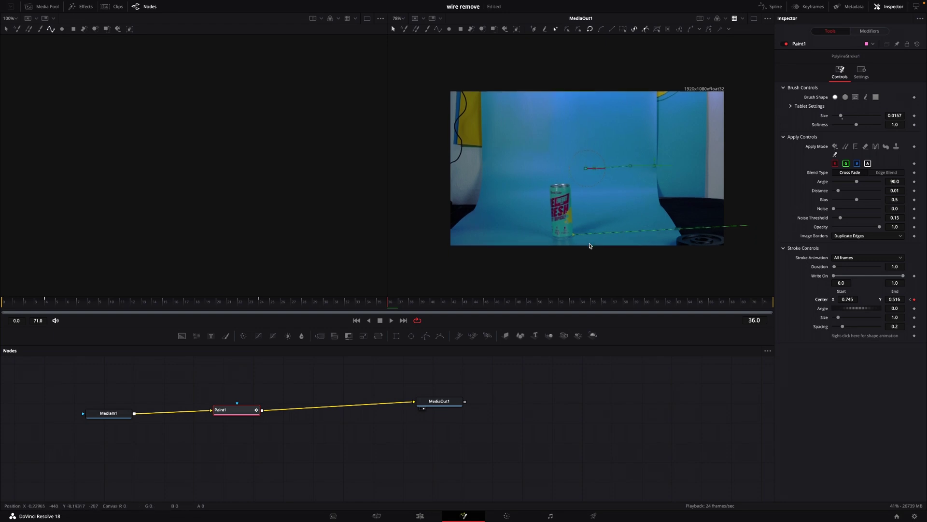
scroll(589, 246, down, 2)
scroll(591, 247, up, 5)
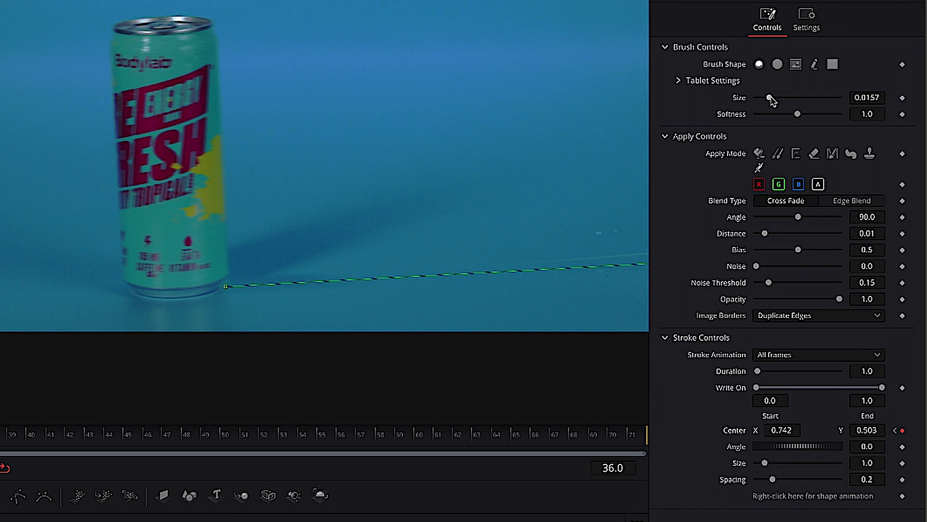
drag(770, 98, 773, 98)
drag(779, 101, 773, 102)
drag(765, 236, 760, 237)
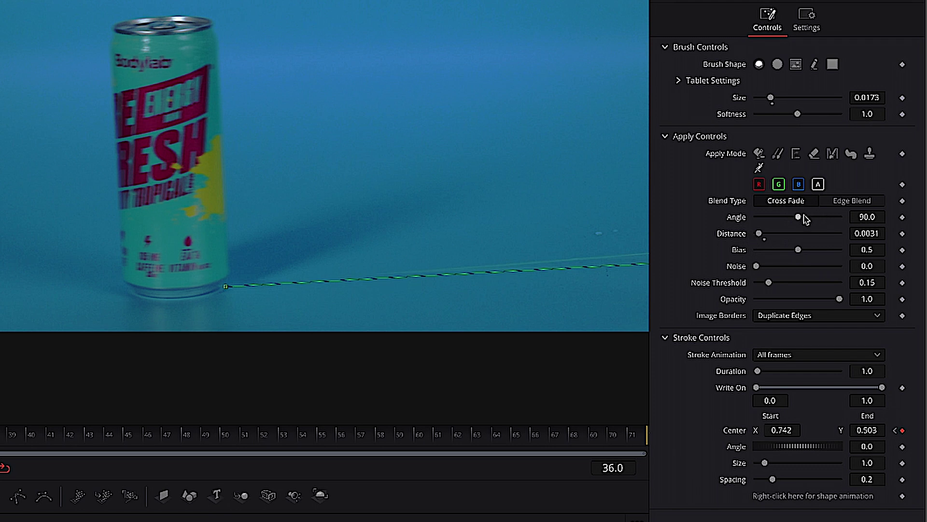
drag(799, 219, 793, 218)
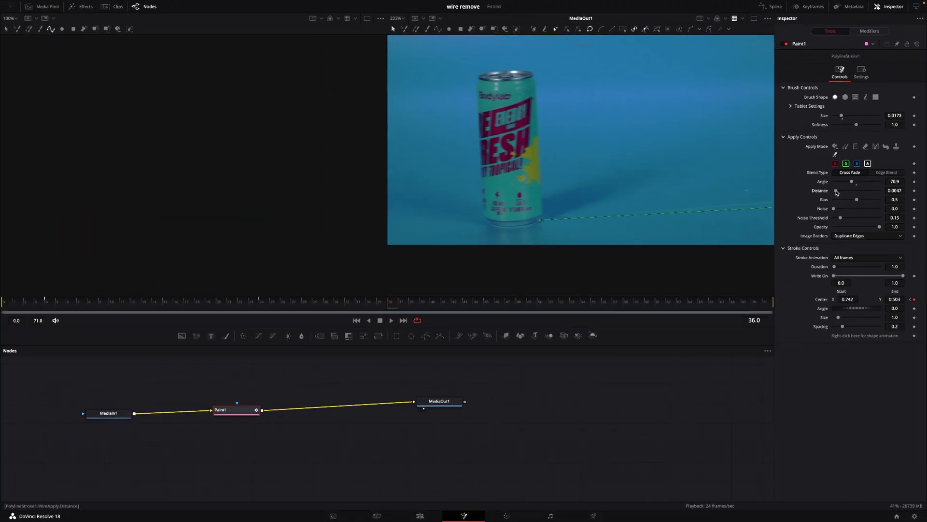
drag(837, 193, 840, 193)
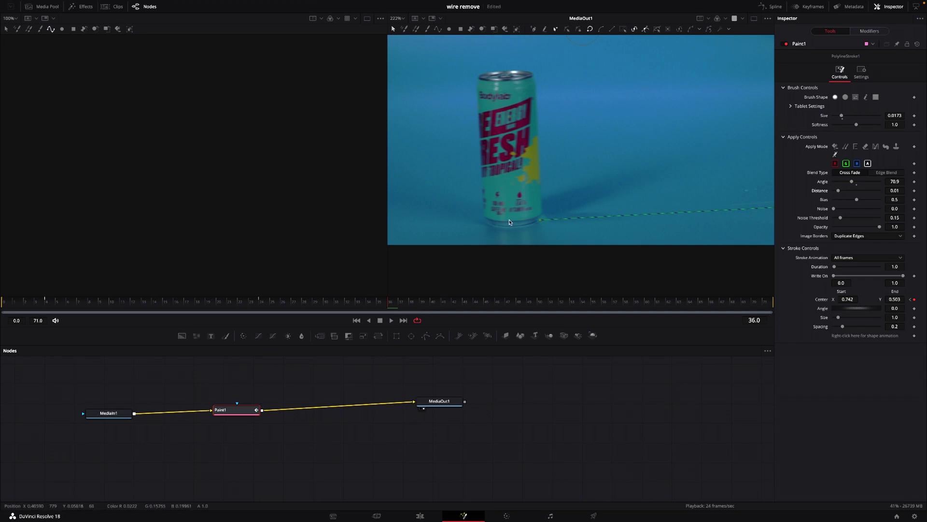
scroll(509, 222, up, 2)
scroll(508, 222, down, 5)
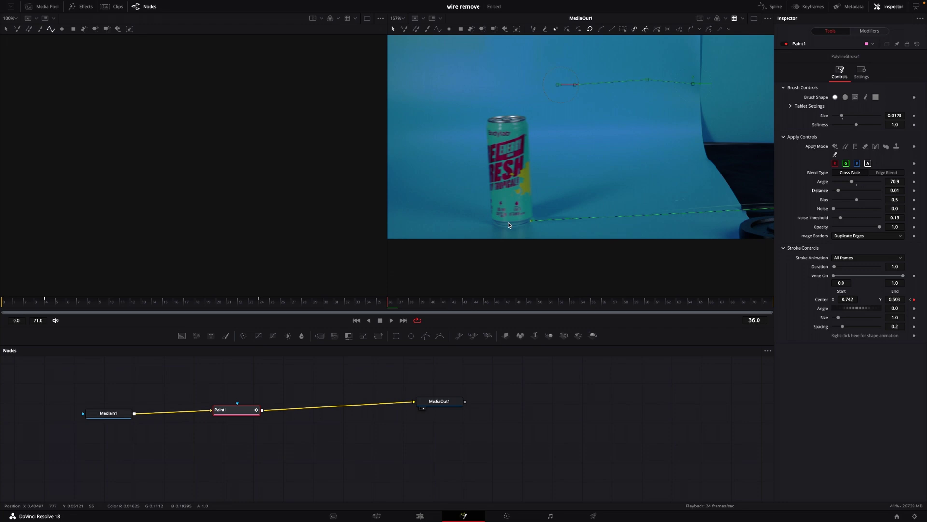
scroll(508, 226, up, 2)
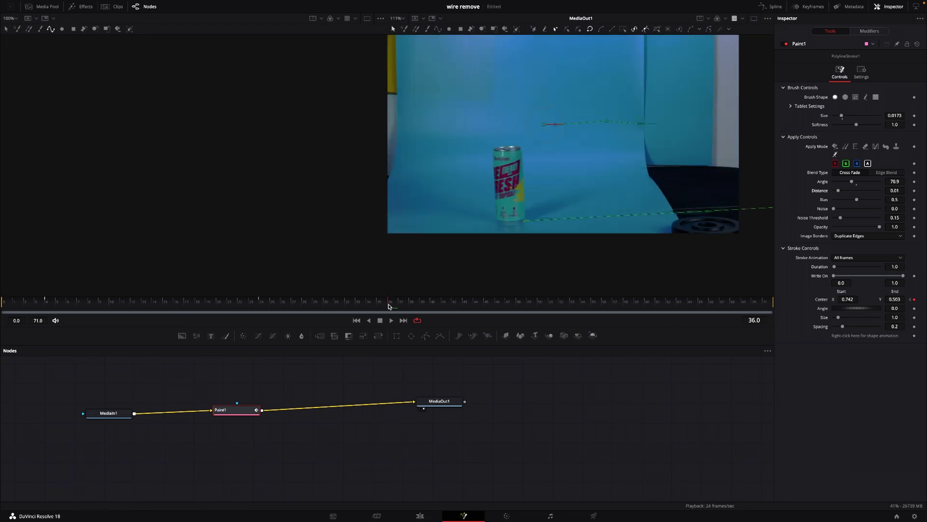
- At frame 45, shift the stroke Center sideways and down to line up with the wire
drag(462, 305, 485, 305)
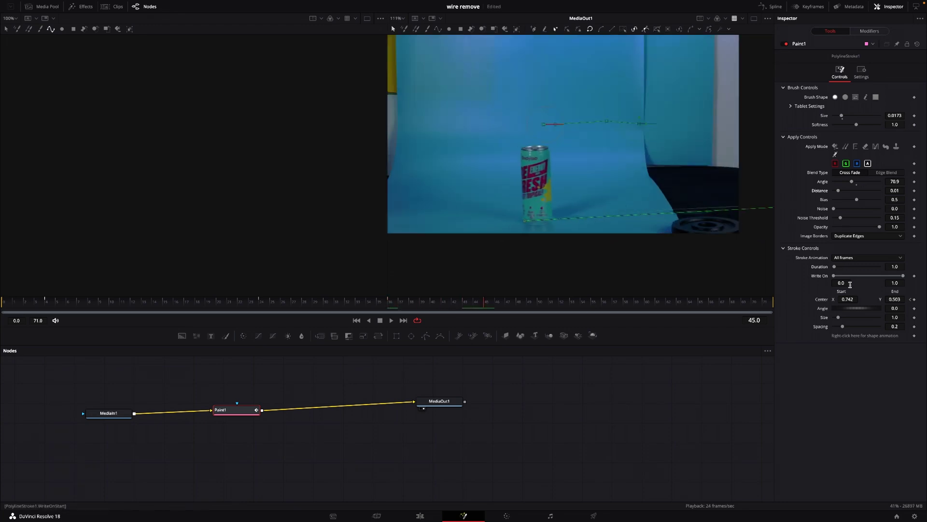
drag(847, 301, 837, 300)
drag(898, 298, 896, 299)
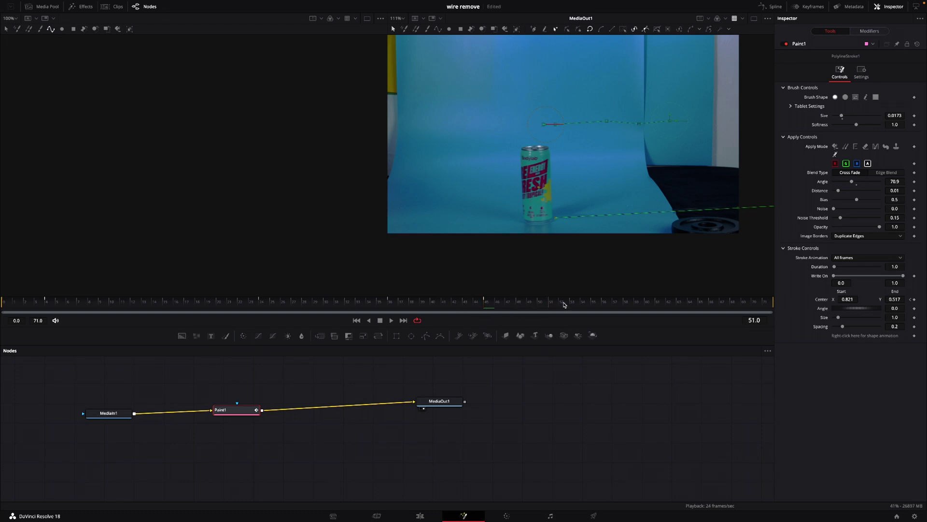
- At frames 61 and 70, move the stroke to Center 0.951, 0.53 and drag its left end to the can's base
drag(563, 304, 663, 300)
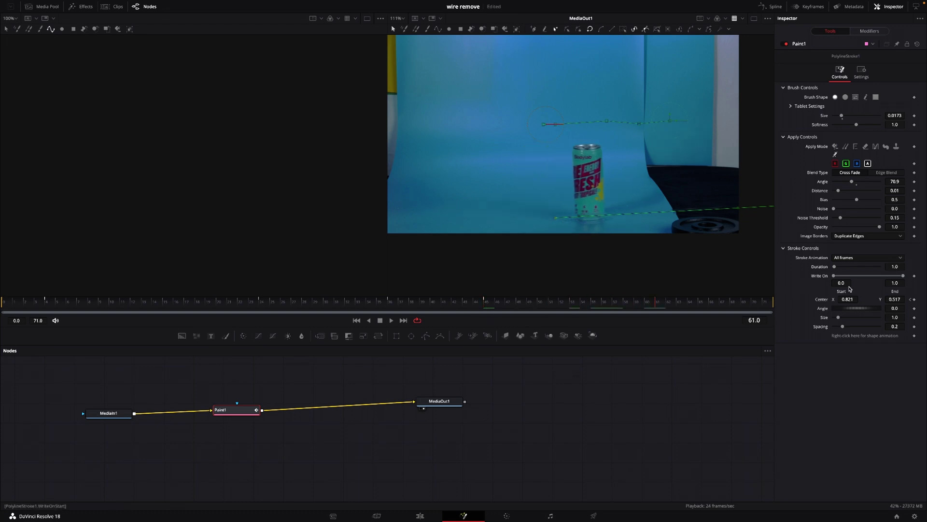
drag(843, 304, 872, 303)
drag(891, 300, 894, 300)
drag(607, 218, 607, 218)
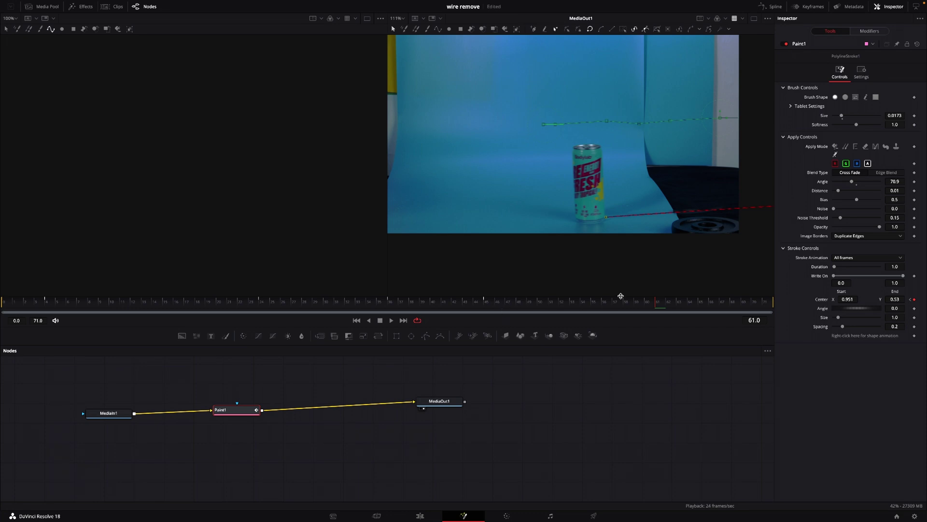
drag(656, 307, 763, 307)
mouse_move(607, 217)
mouse_down()
mouse_move(640, 217)
mouse_move(632, 220)
mouse_up()
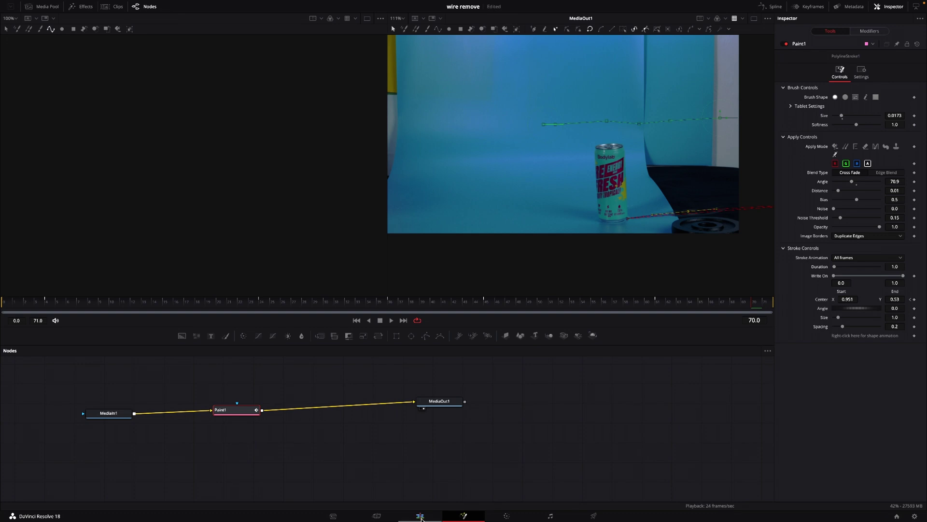
- On the Edit page, play Timeline 3 from 01:00:00:00 to review the wire removal
click(384, 514)
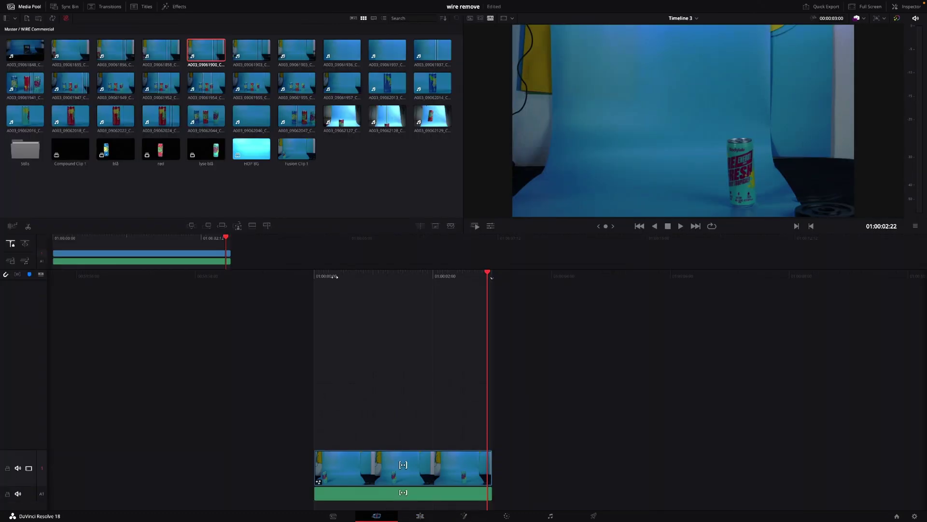
click(419, 515)
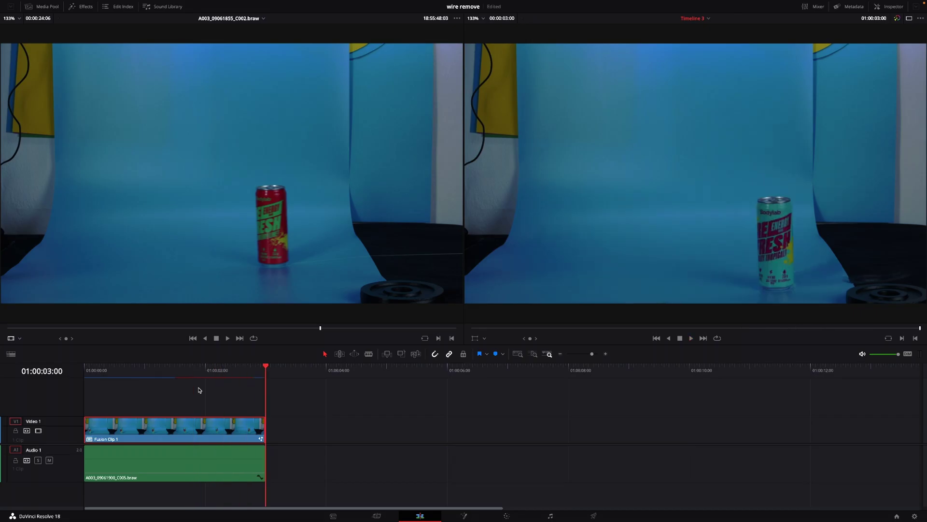
click(85, 371)
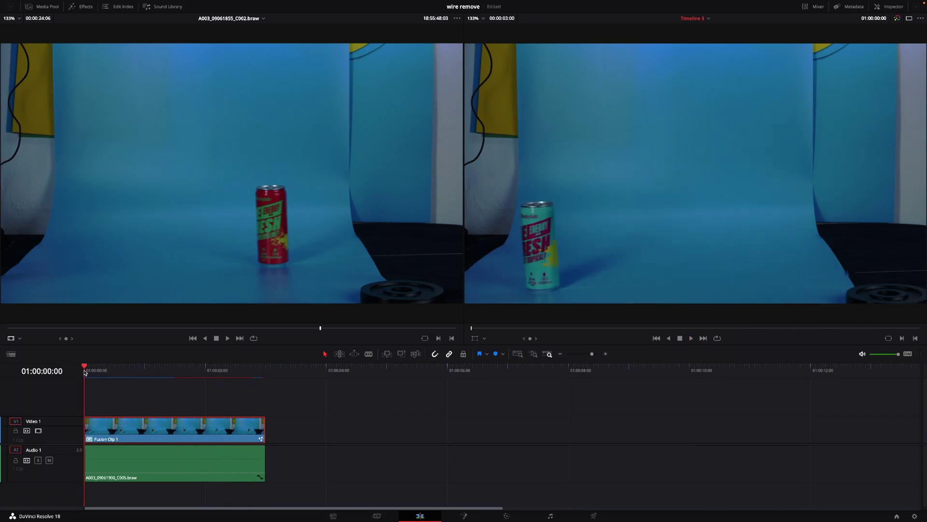
key(space)
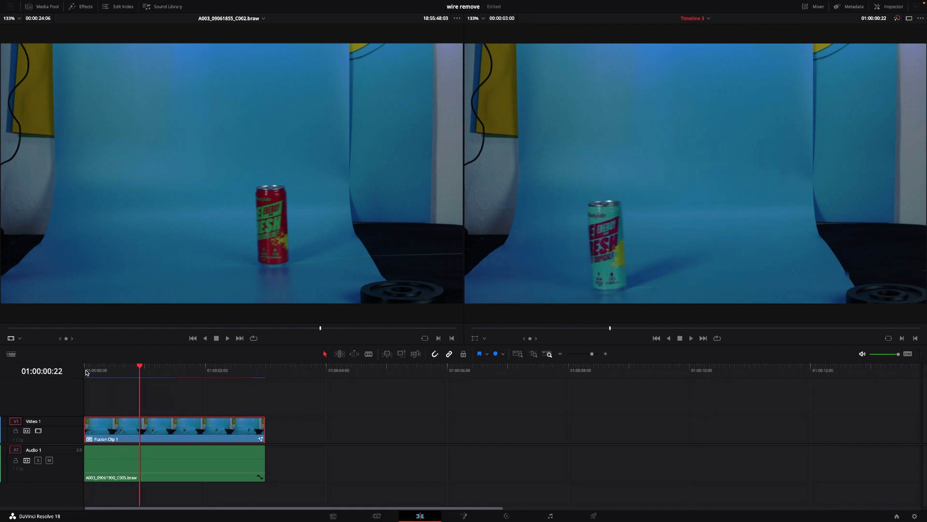
drag(138, 371, 85, 371)
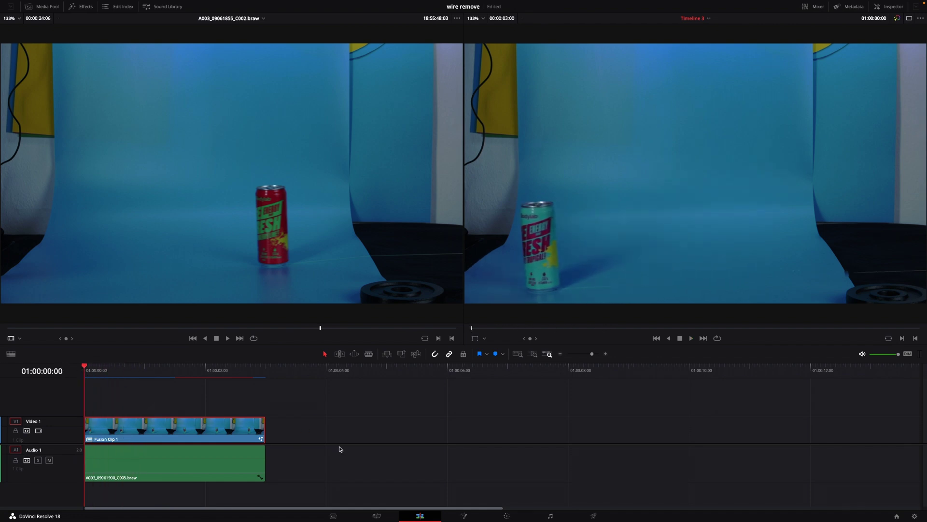
- In Fusion at frame 0, drag the stroke's left point back to the can's base and preview playback
click(447, 518)
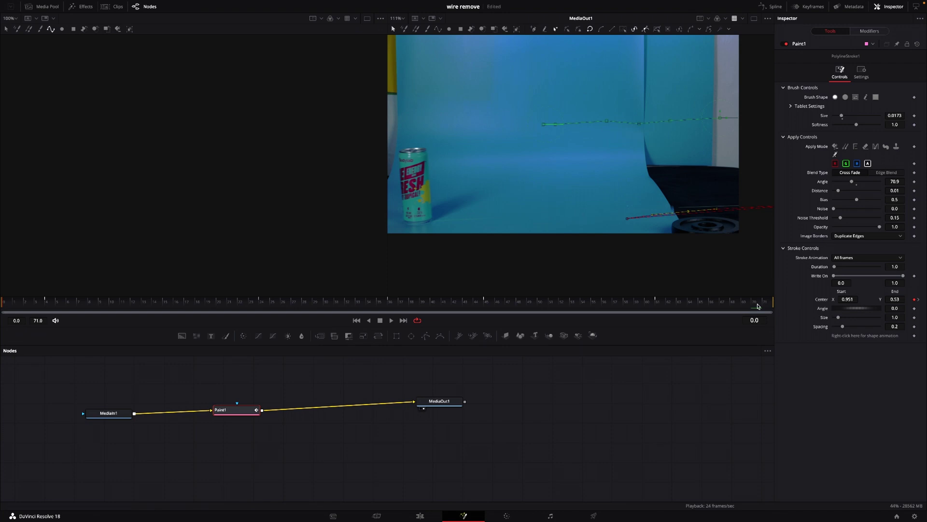
click(120, 305)
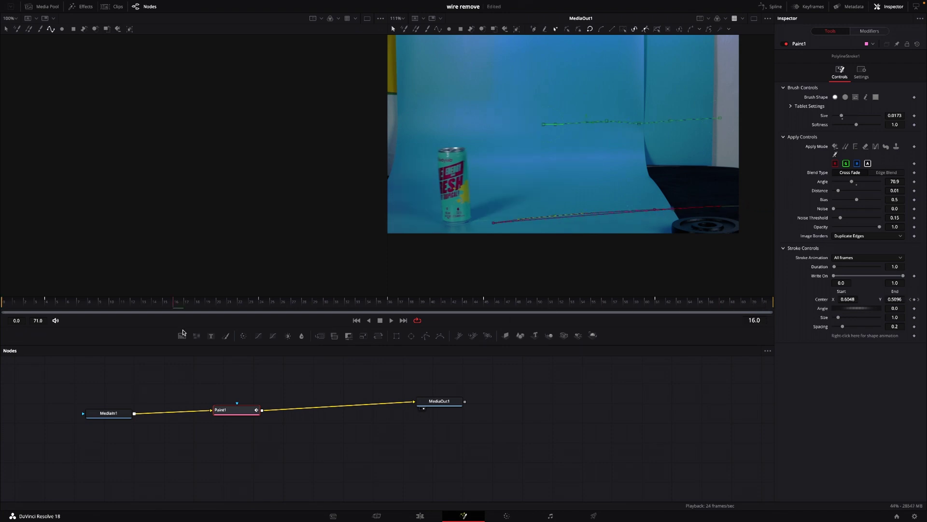
key(j)
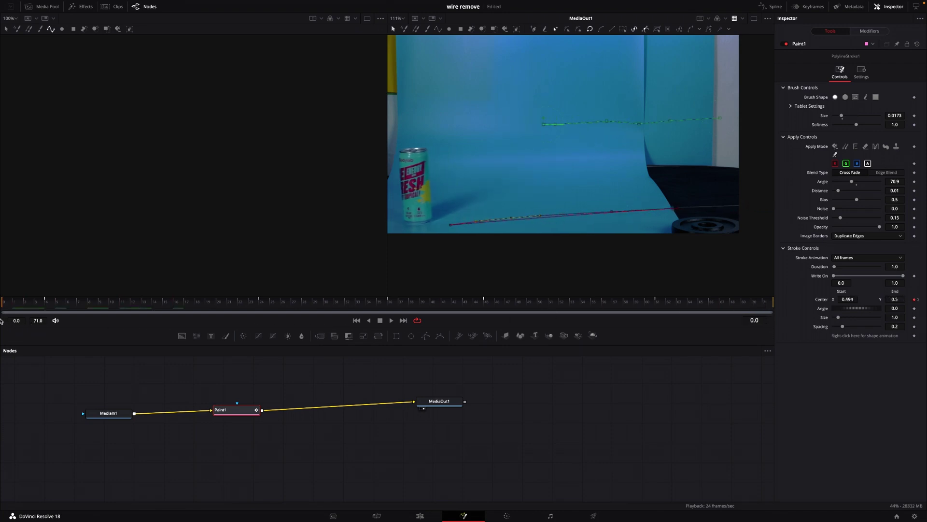
drag(451, 226, 435, 222)
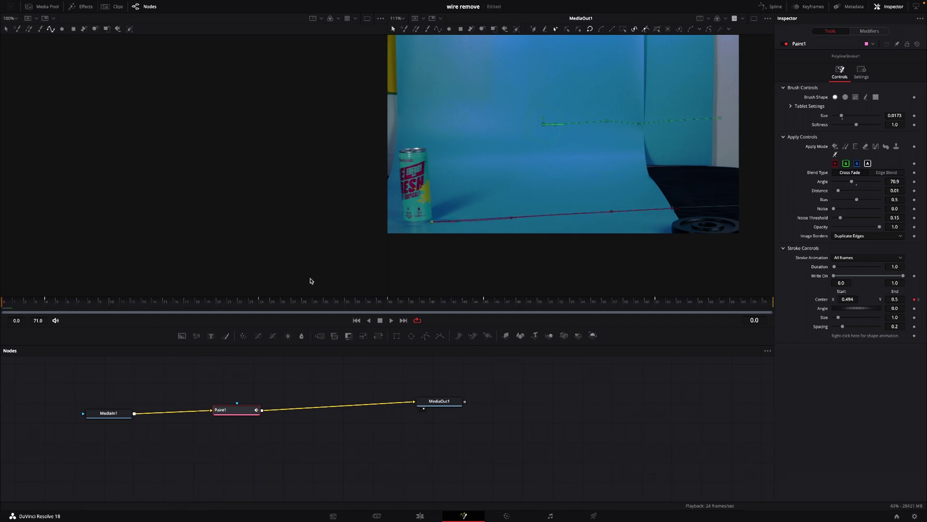
key(space)
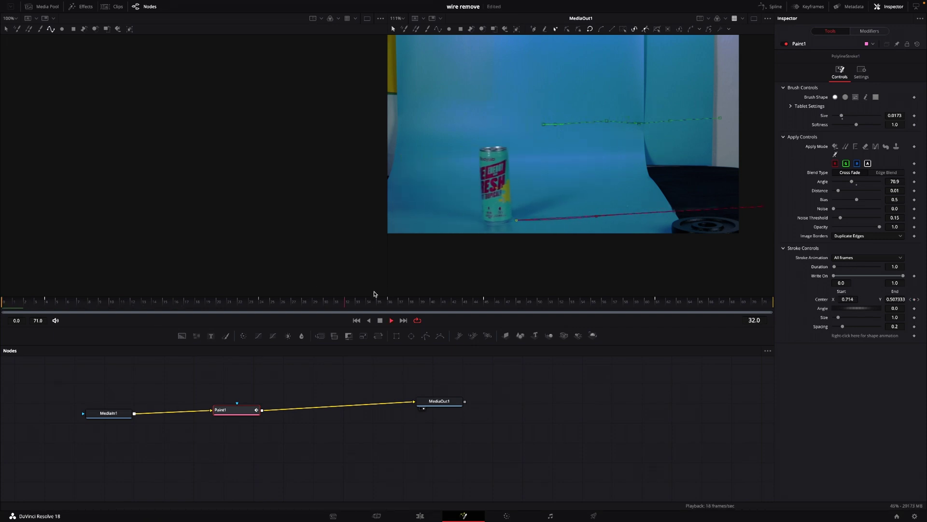
key(space)
- Switch to the Edit page to view Fusion Clip 1 with the wire removed
click(429, 518)
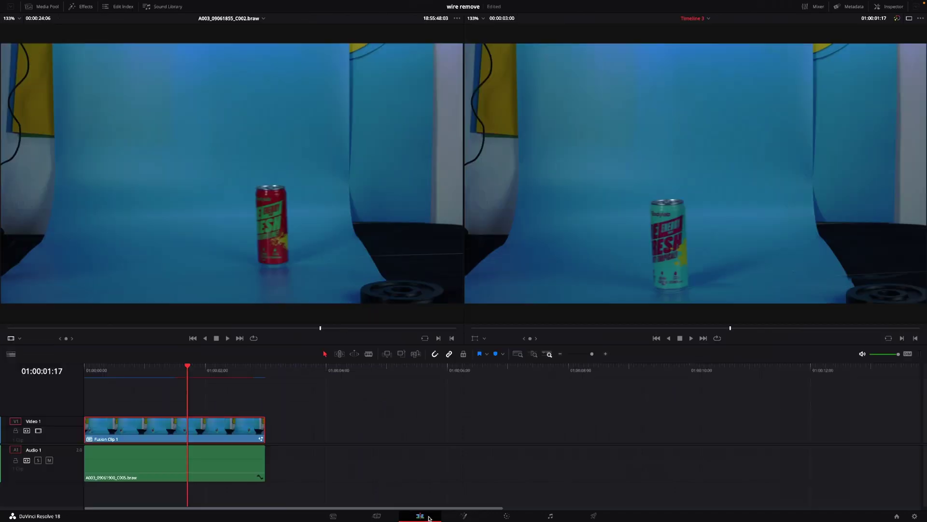